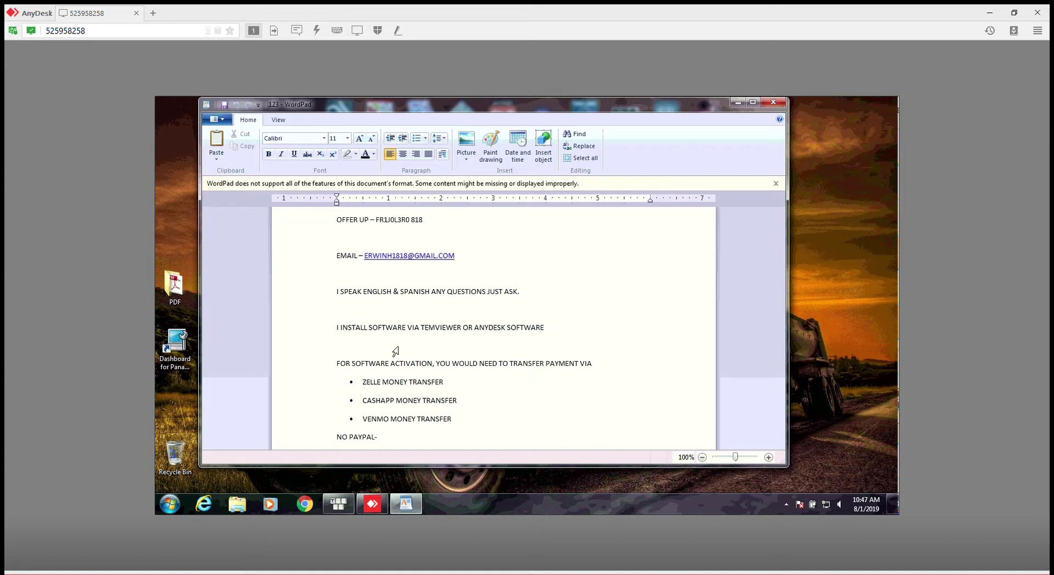
# Step: Close the WordPad document and start extracting the Meritor WABCO TOOLBOX 12.2 archive from the desktop's New folder
pyautogui.click(774, 103)
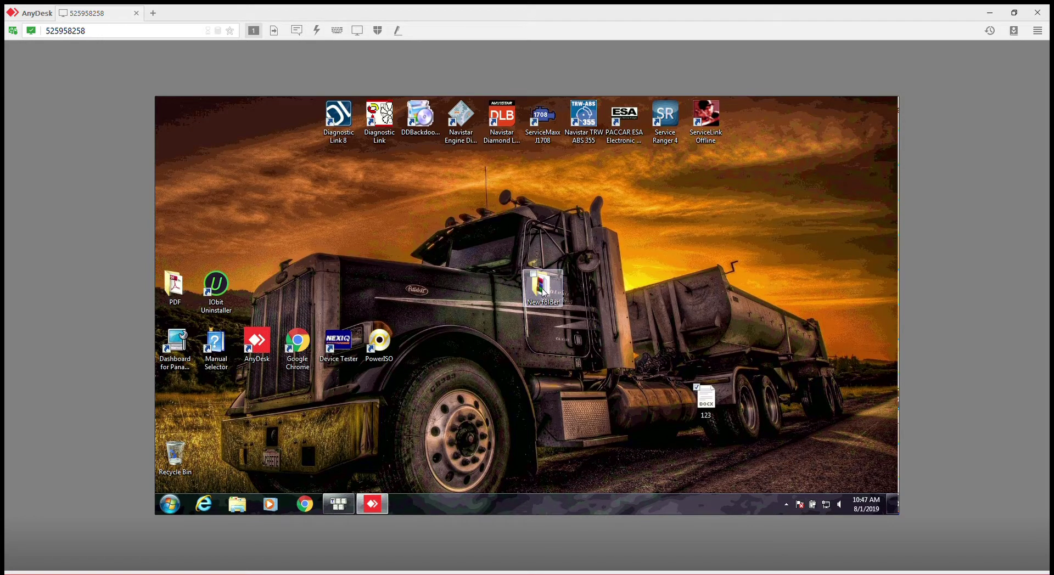
pyautogui.doubleClick(543, 293)
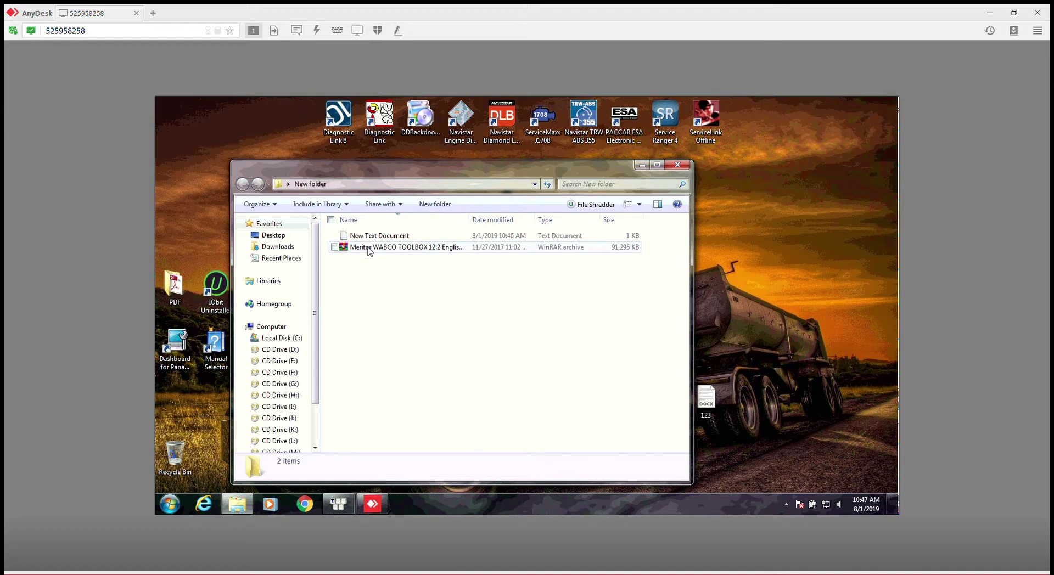
pyautogui.rightClick(399, 248)
pyautogui.click(192, 290)
# Step: Copy the archive password from New Text Document and close the file
pyautogui.doubleClick(367, 236)
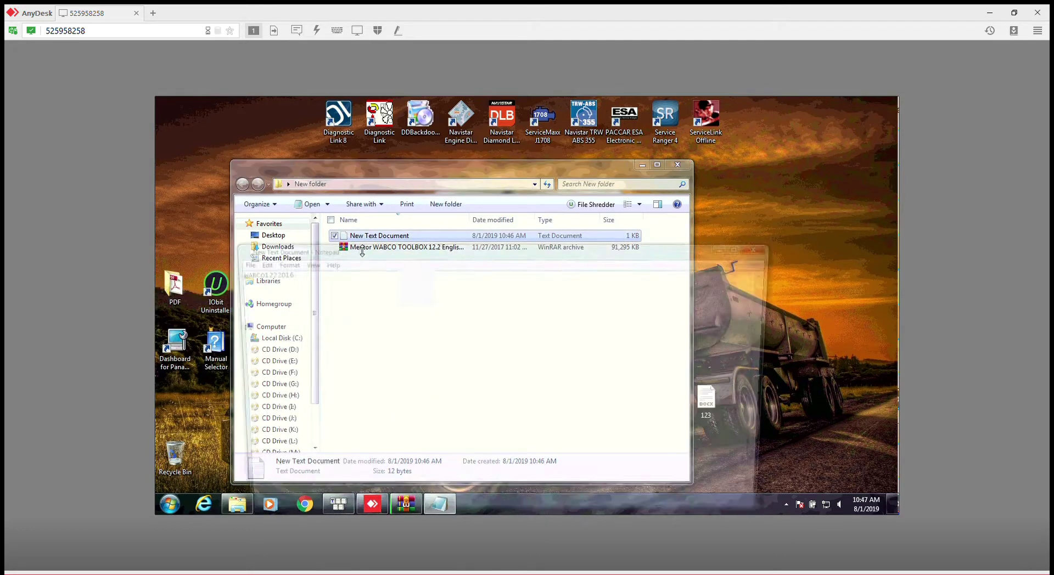
pyautogui.doubleClick(266, 281)
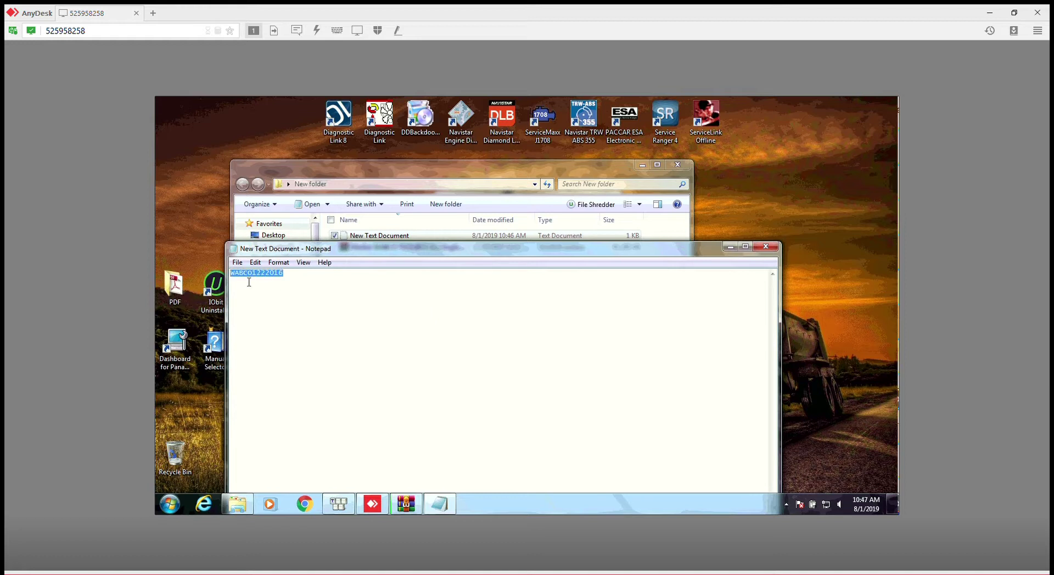
pyautogui.rightClick(250, 282)
pyautogui.click(200, 318)
pyautogui.click(766, 246)
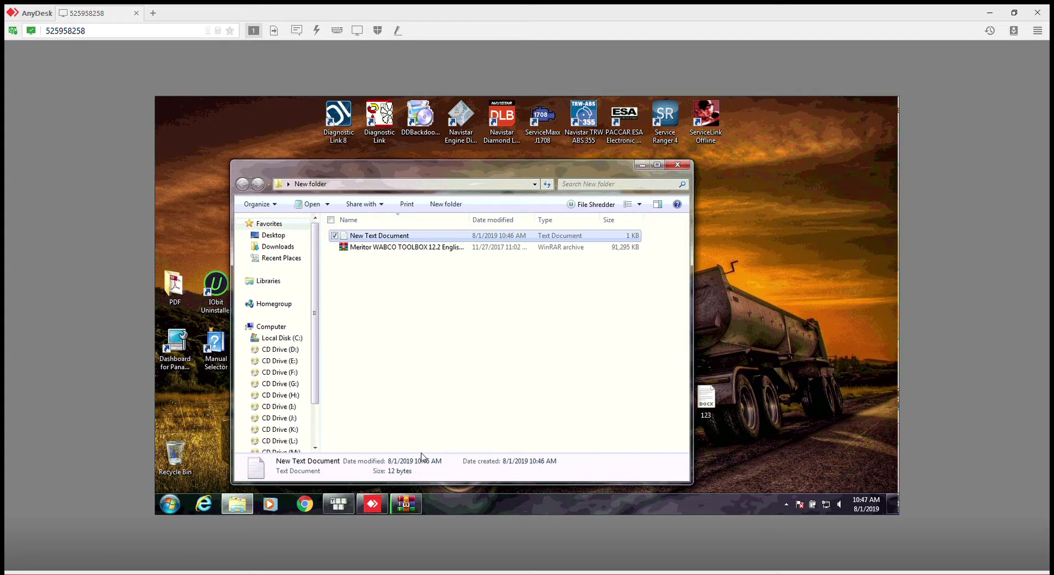
# Step: Enter the copied password in the WinRAR password field and extract the archive
pyautogui.click(406, 504)
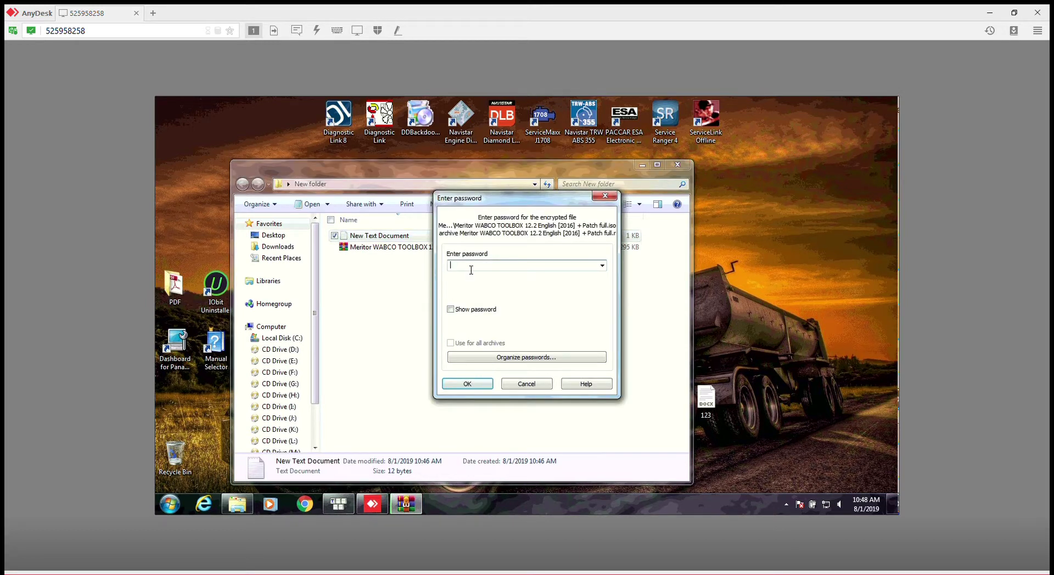
pyautogui.hotkey('ctrl', 'v')
pyautogui.click(472, 387)
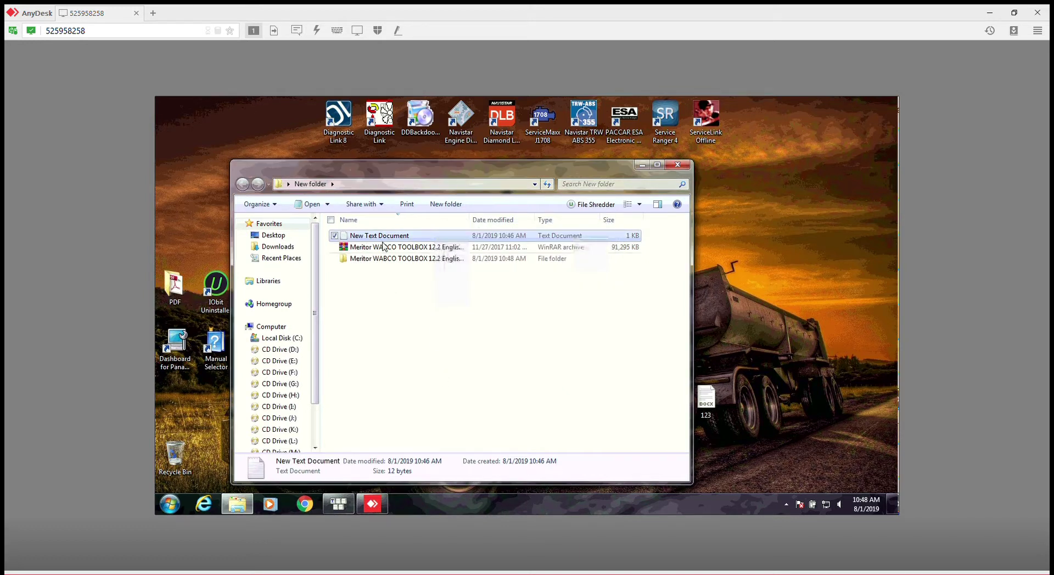
# Step: Open the extracted folder and mount the Meritor WABCO TOOLBOX 12.2 ISO to drive M: with PowerISO
pyautogui.doubleClick(395, 260)
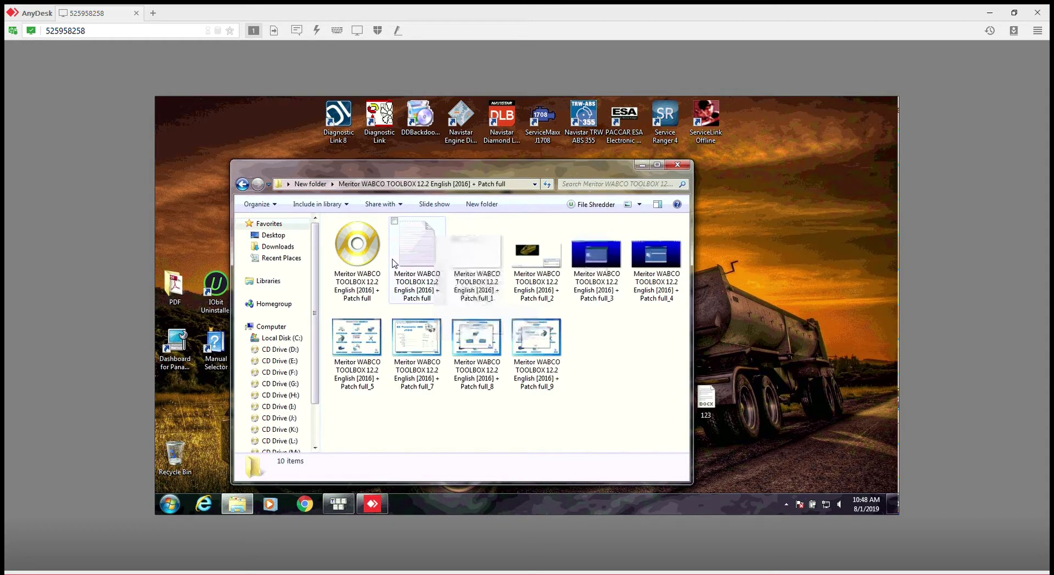
pyautogui.rightClick(363, 261)
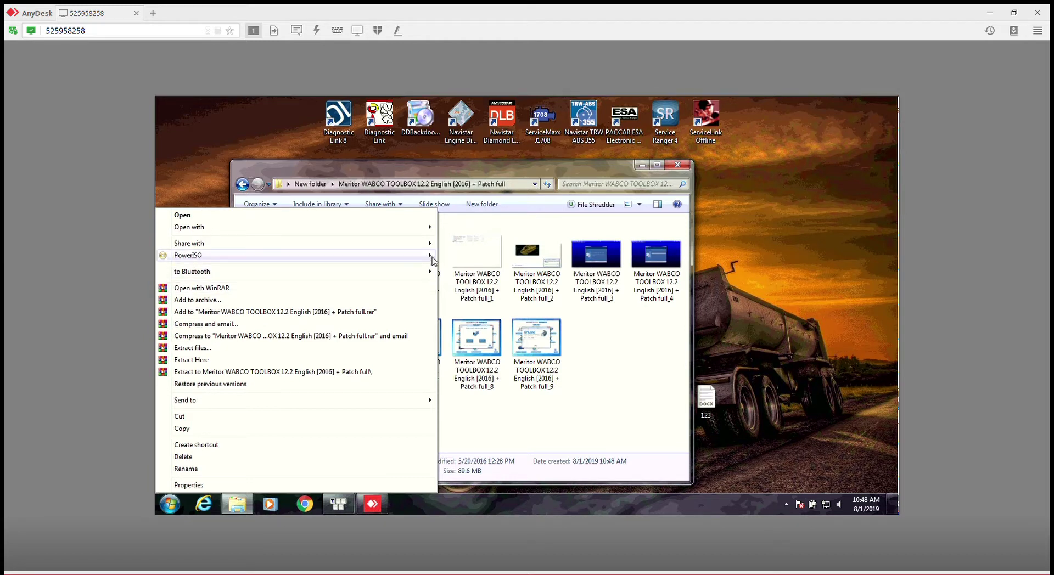
pyautogui.moveTo(433, 258)
pyautogui.moveTo(506, 328)
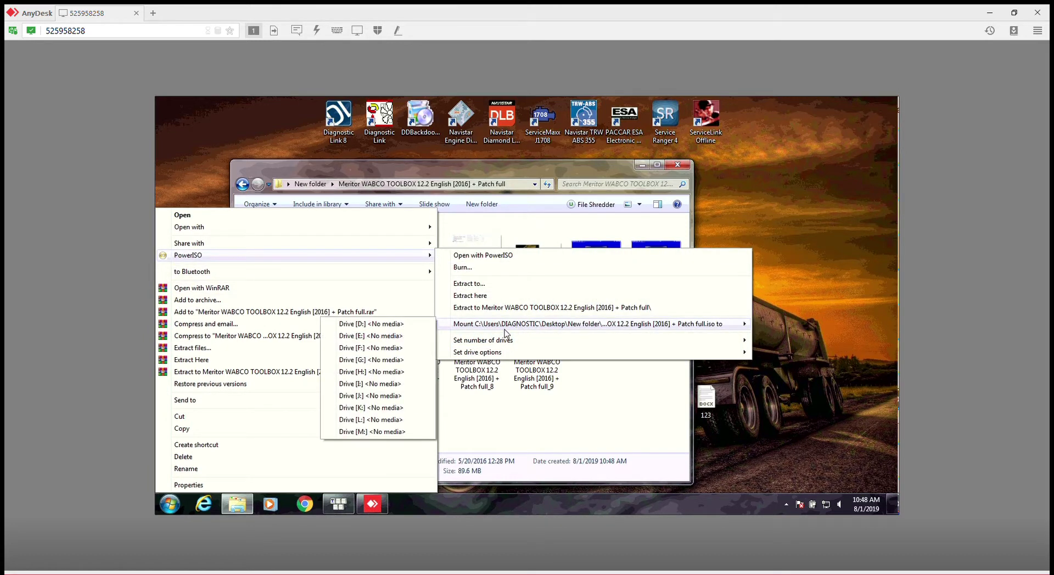
pyautogui.click(388, 433)
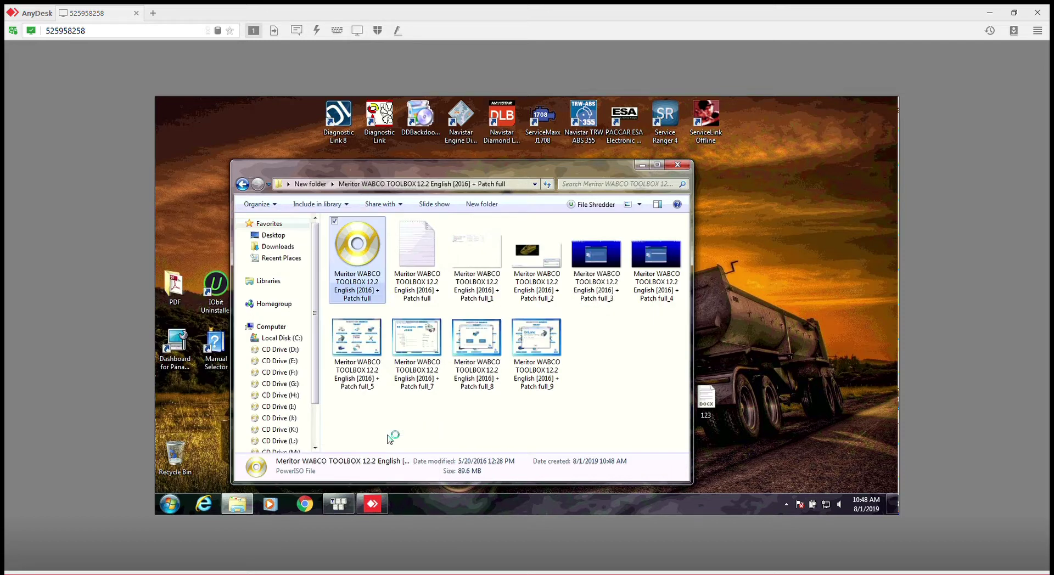
# Step: Run TOOLBOX_12_2_1_Release_setup from the mounted M: drive as administrator and allow it to make changes
pyautogui.click(171, 504)
pyautogui.click(334, 322)
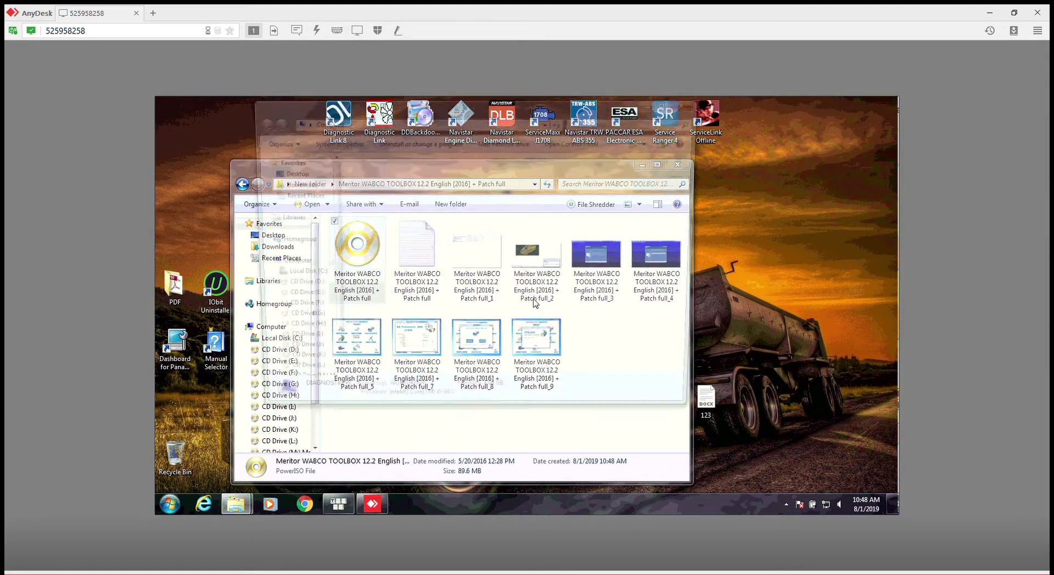
pyautogui.doubleClick(496, 351)
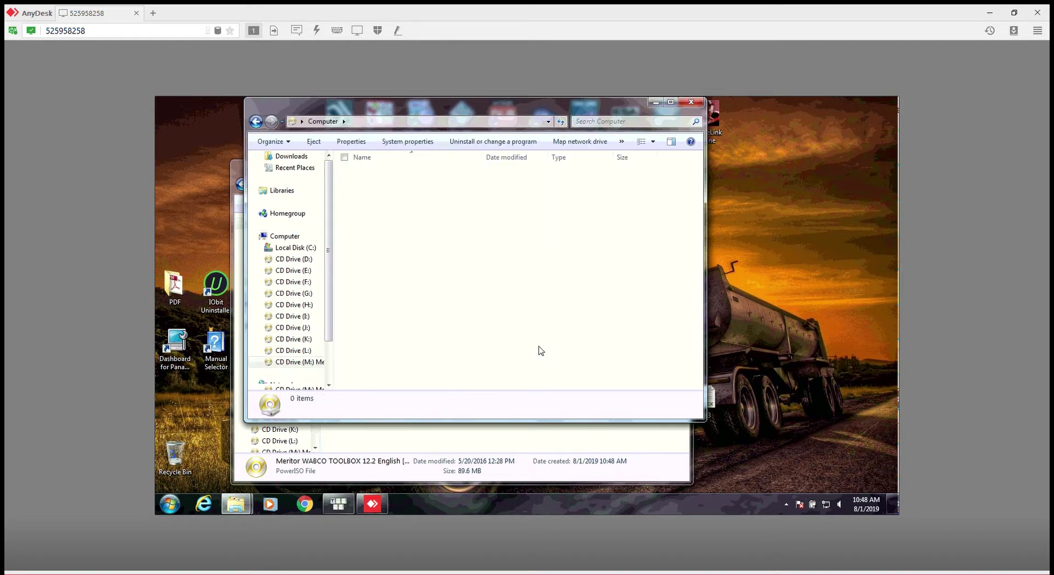
pyautogui.rightClick(397, 210)
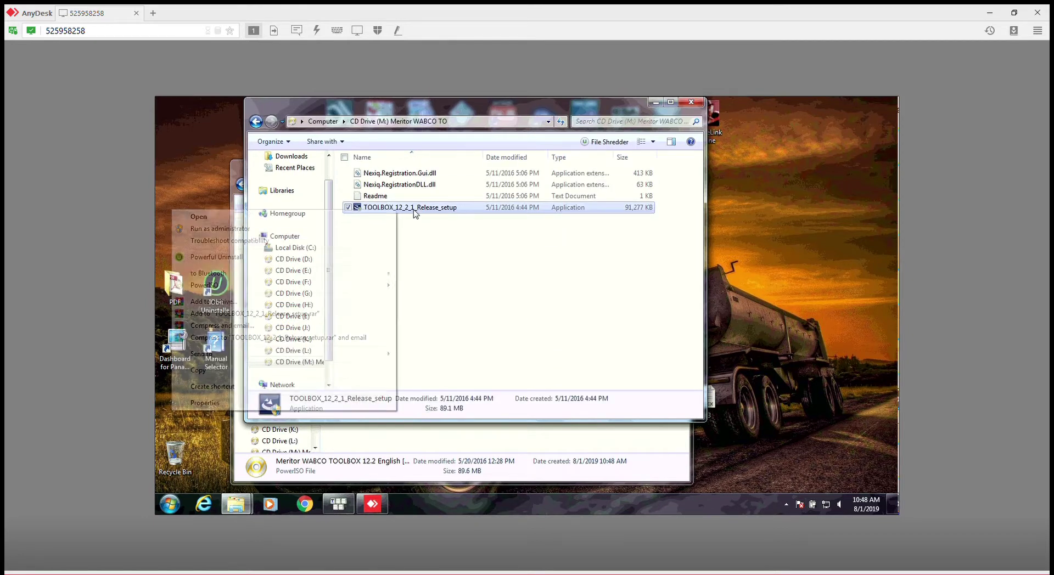
pyautogui.click(214, 229)
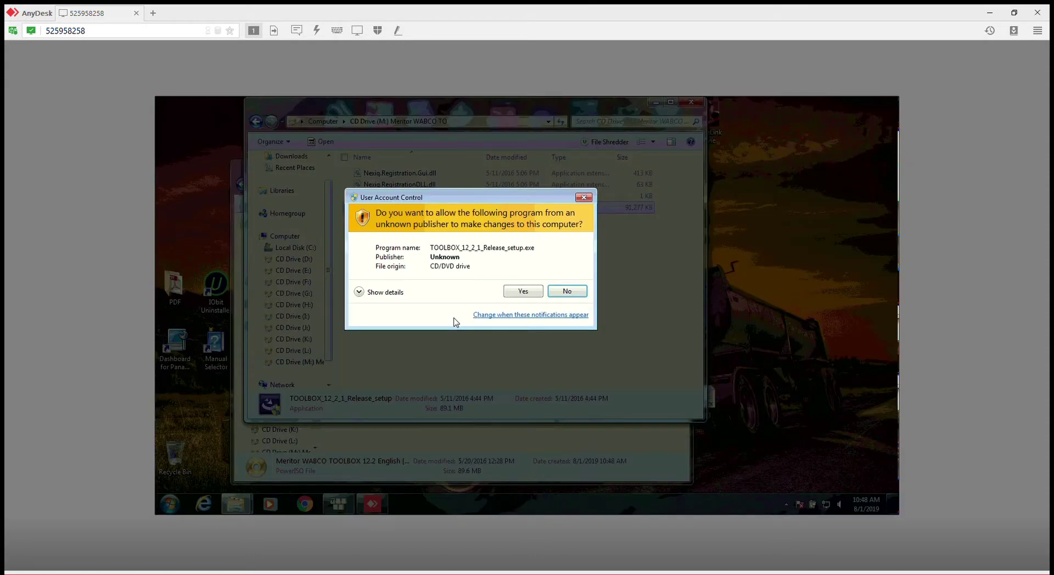
pyautogui.click(529, 291)
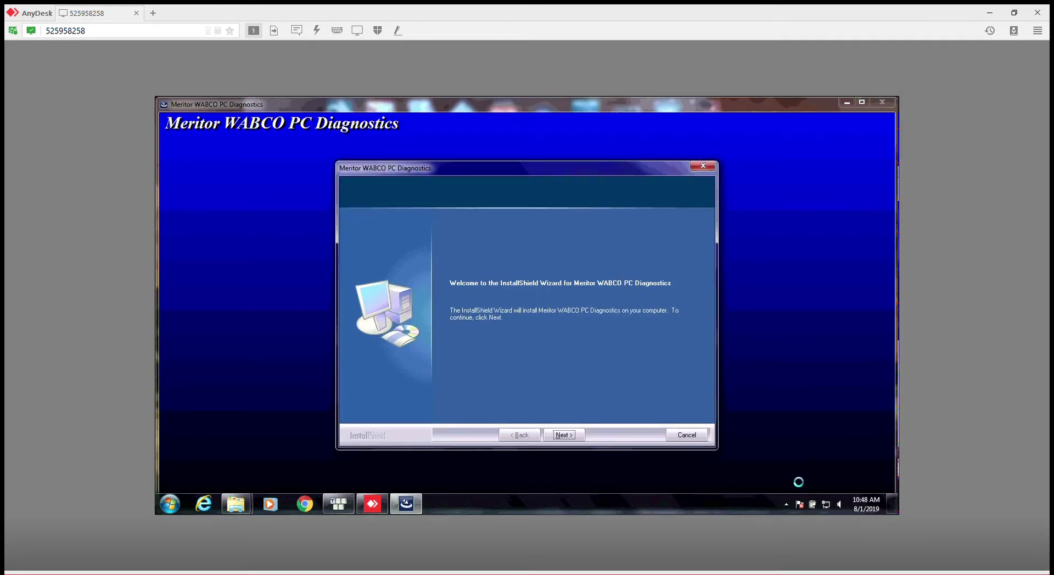
# Step: Install Meritor WABCO PC Diagnostics, agreeing to the license terms, and finish the wizard
pyautogui.click(569, 436)
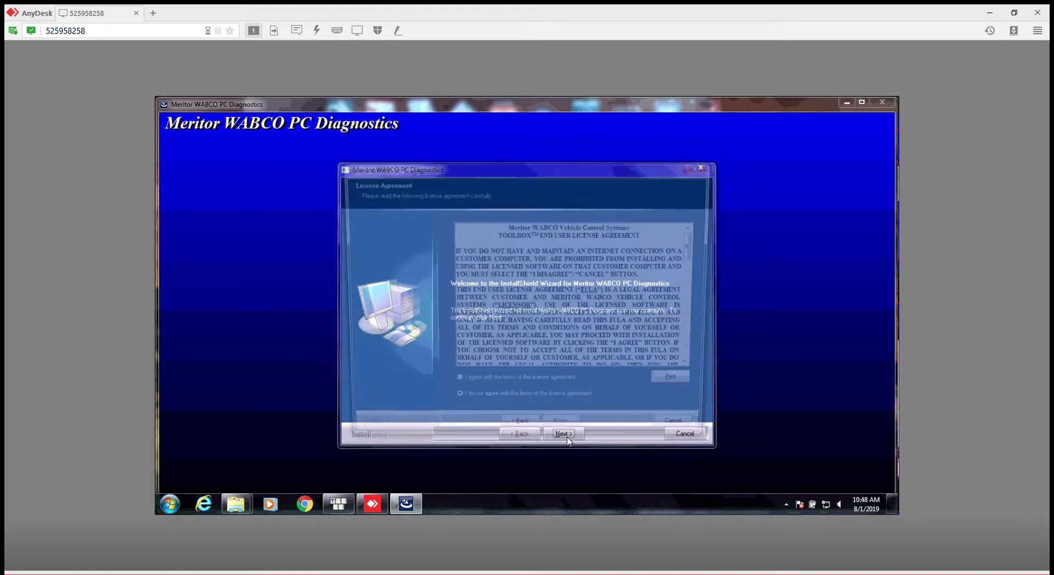
pyautogui.click(467, 388)
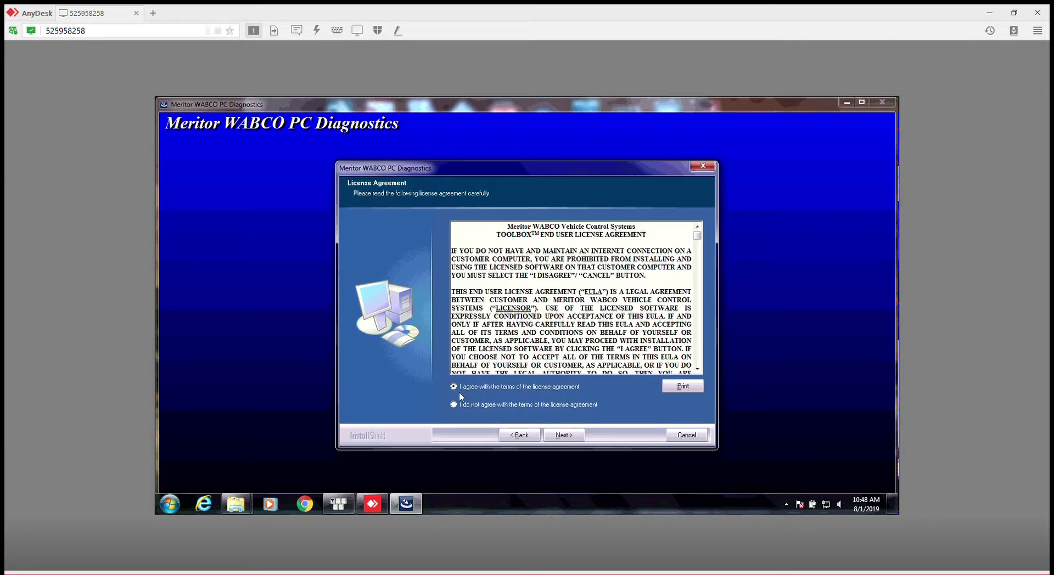
pyautogui.click(565, 435)
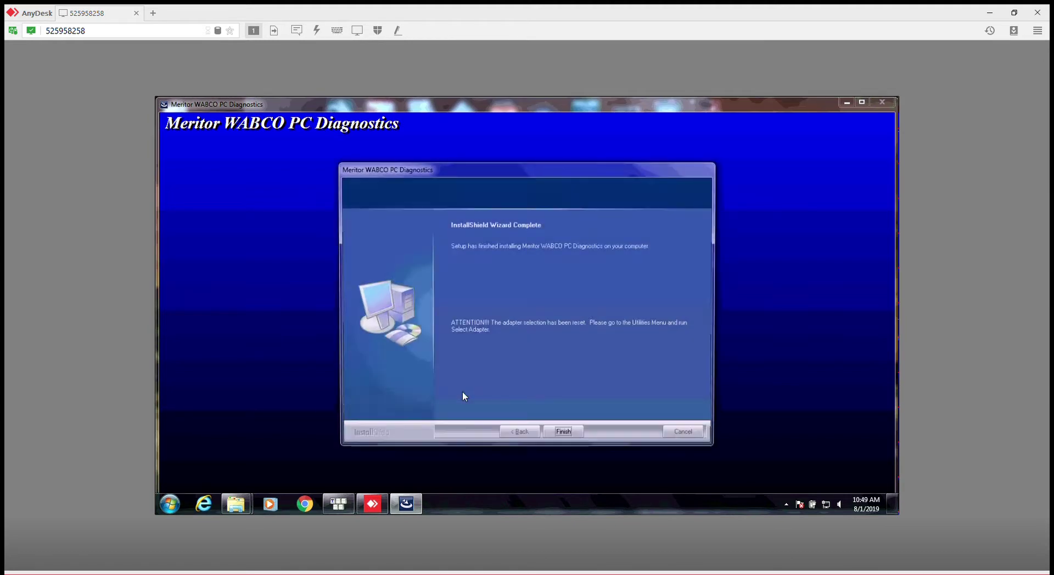
pyautogui.click(567, 435)
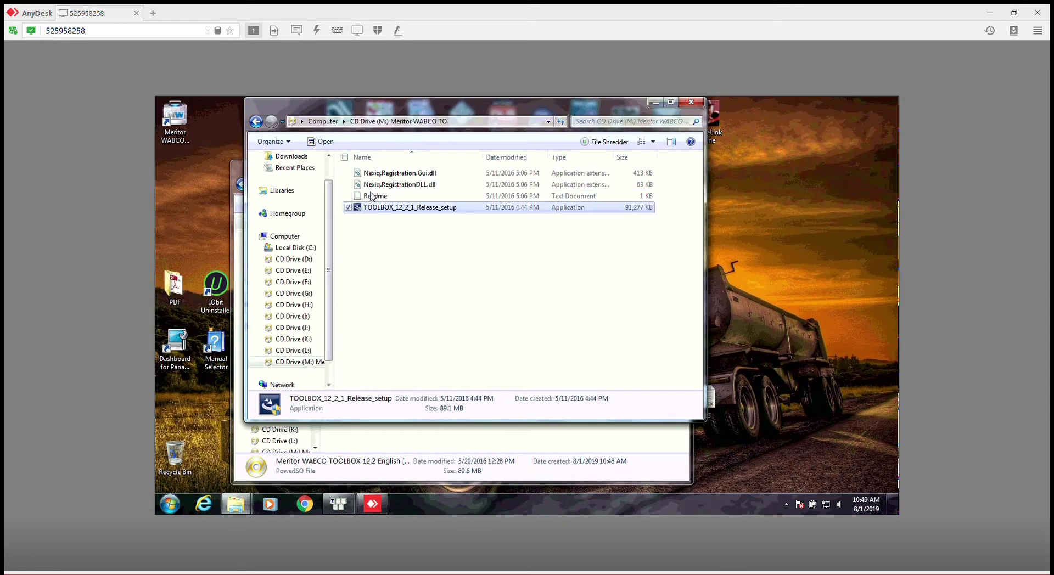
# Step: Open the Readme for the patch instructions, and copy Nexiq.Registration.Gui.dll and Nexiq.RegistrationDLL.dll from the M: drive
pyautogui.doubleClick(375, 196)
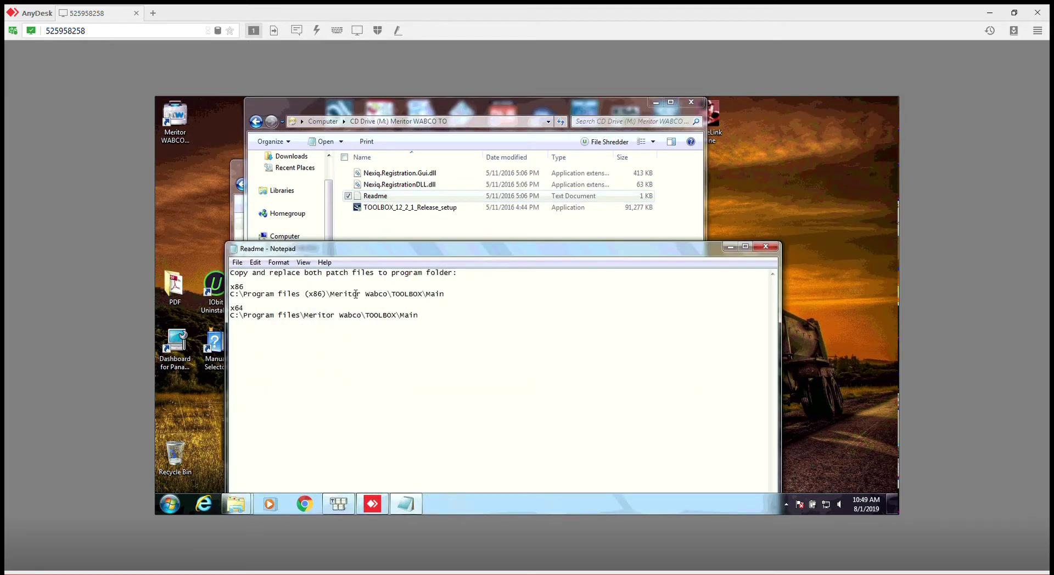
pyautogui.click(413, 173)
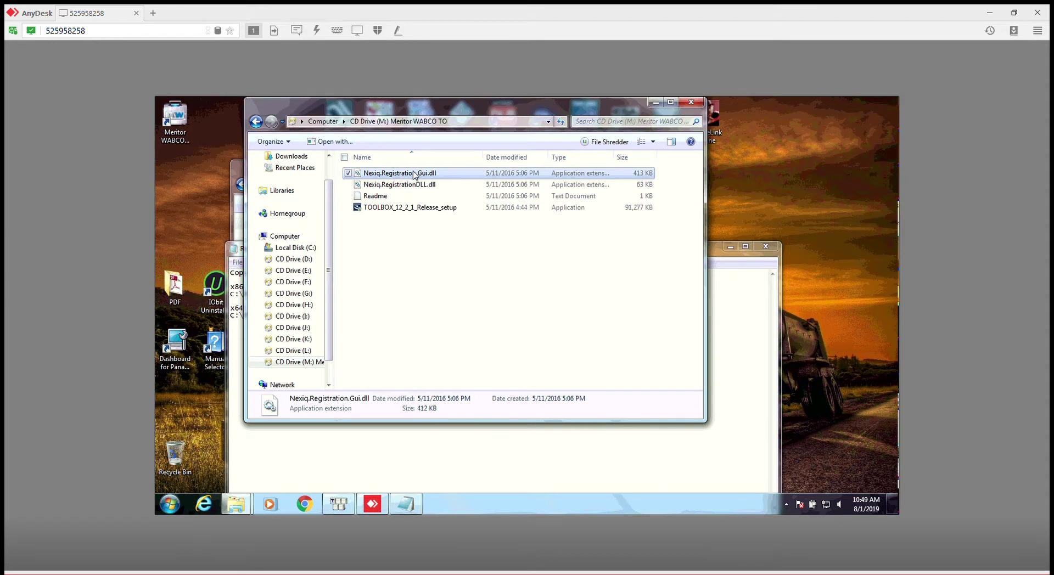
pyautogui.keyDown('ctrl'); pyautogui.click(413, 184); pyautogui.keyUp('ctrl')
pyautogui.rightClick(413, 184)
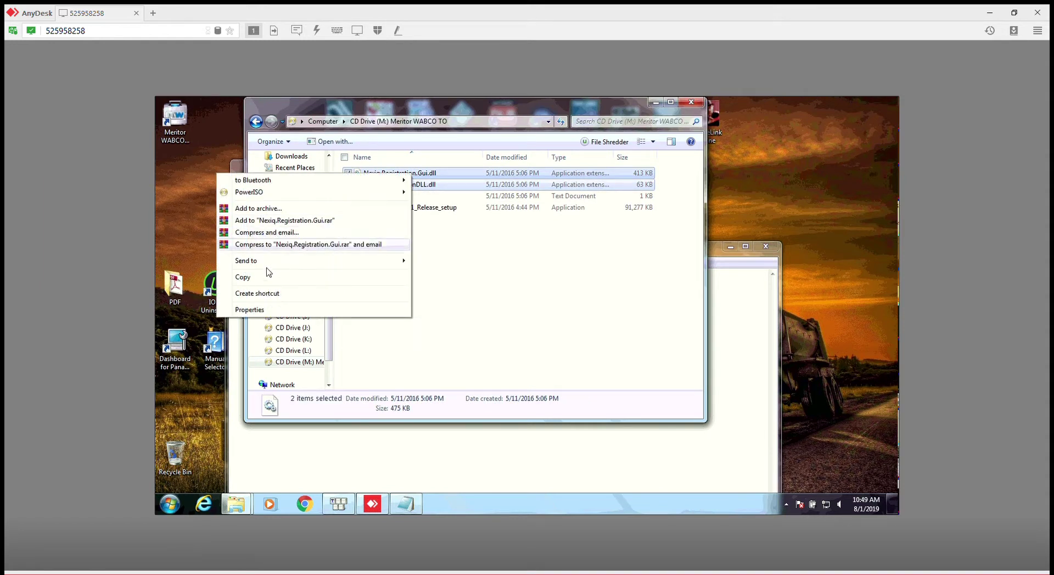
pyautogui.click(242, 277)
# Step: Open the Program Files (x86) folder on Local Disk (C:) in a new Explorer window
pyautogui.click(170, 504)
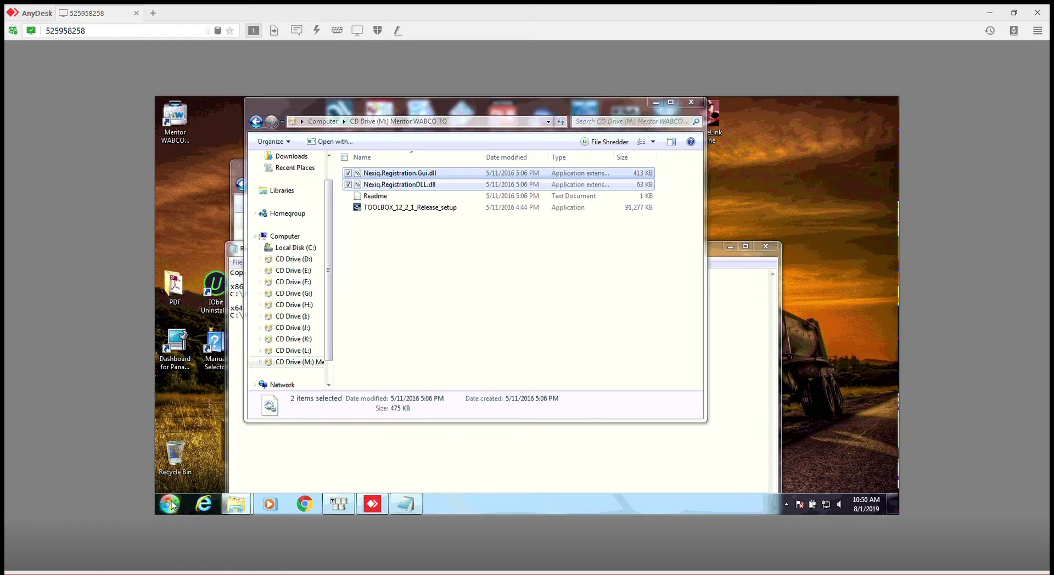
pyautogui.click(319, 322)
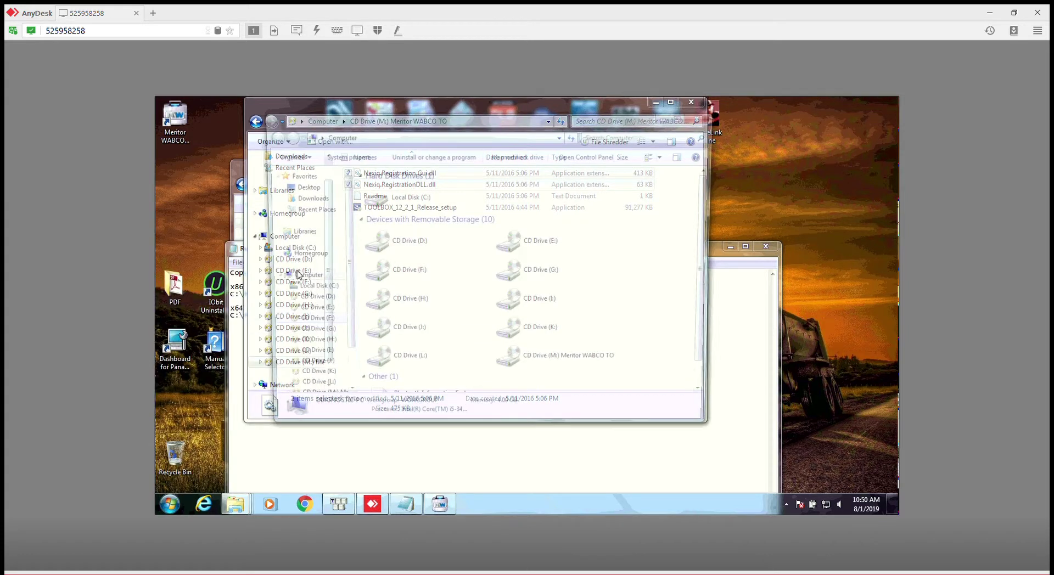
pyautogui.doubleClick(405, 189)
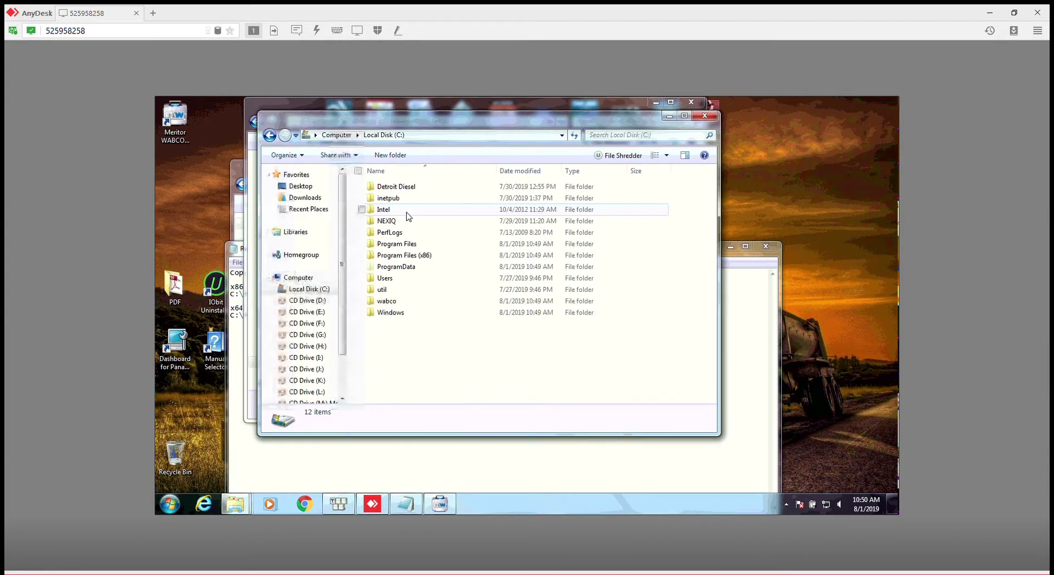
pyautogui.click(407, 256)
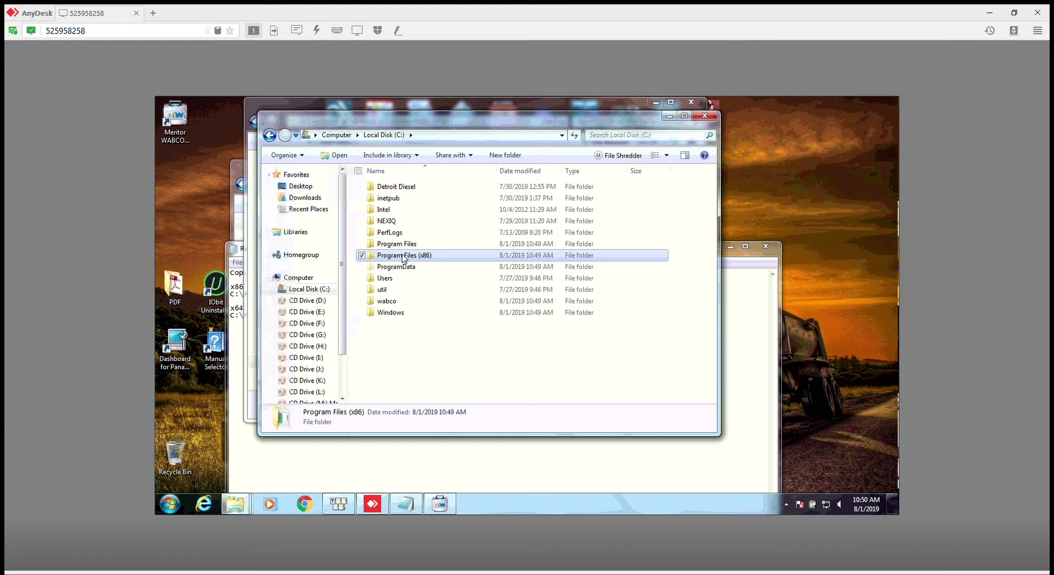
pyautogui.doubleClick(404, 258)
# Step: Check the target path in the Readme and open the Meritor WABCO\TOOLBOX\Main folder in Program Files (x86)
pyautogui.click(461, 454)
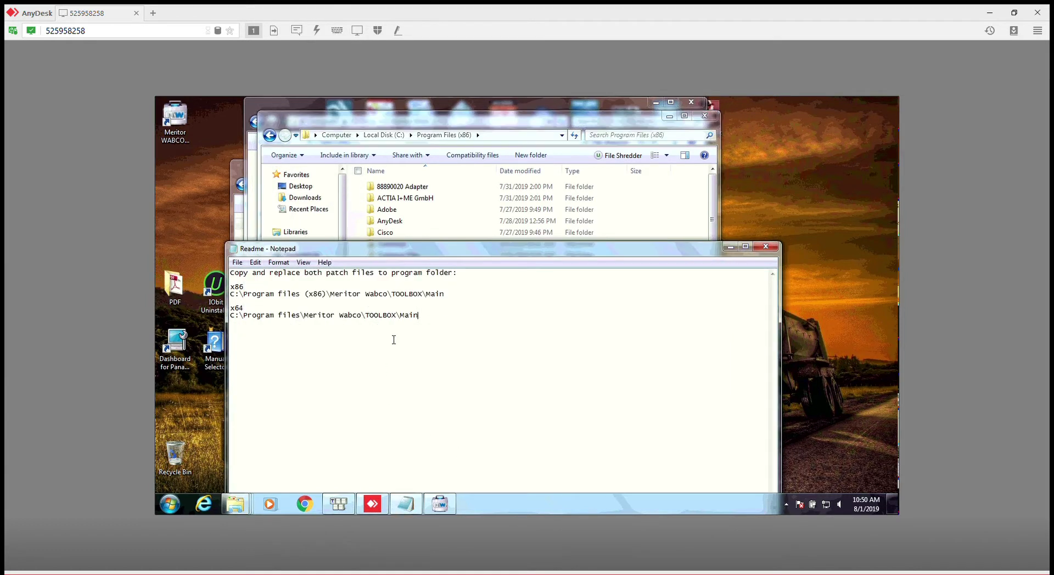
pyautogui.click(437, 123)
pyautogui.click(383, 267)
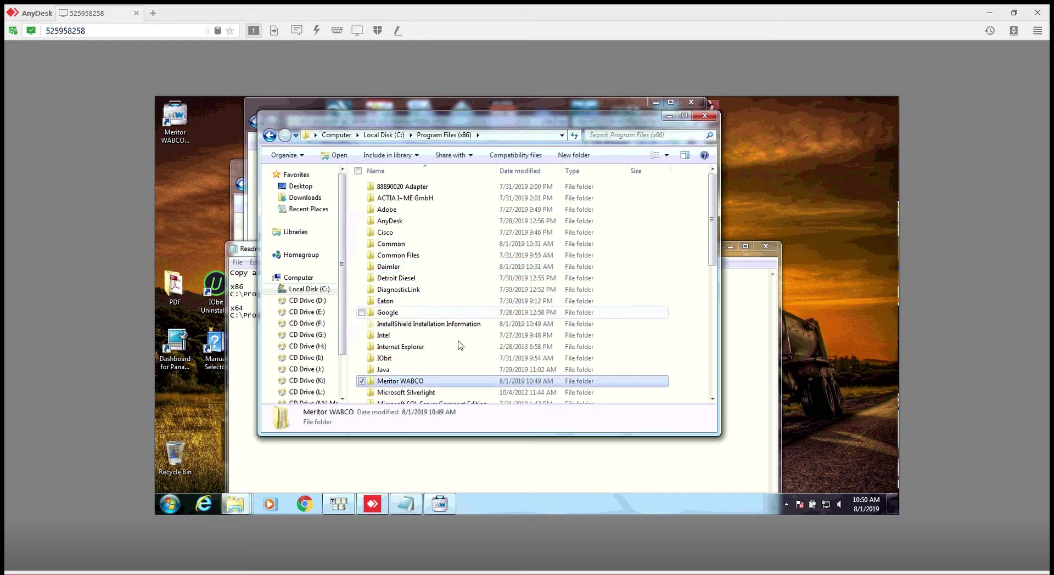
pyautogui.doubleClick(418, 381)
pyautogui.doubleClick(394, 186)
pyautogui.click(466, 459)
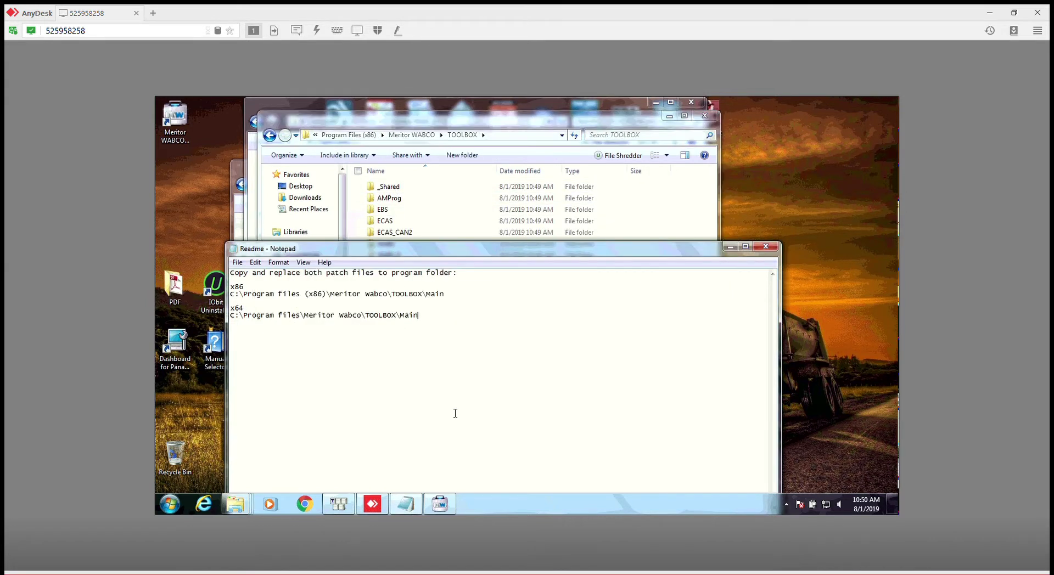
pyautogui.click(419, 119)
pyautogui.doubleClick(386, 295)
# Step: Try to paste the two copied DLL files into the Main folder, replacing the existing ones
pyautogui.rightClick(381, 334)
pyautogui.click(277, 410)
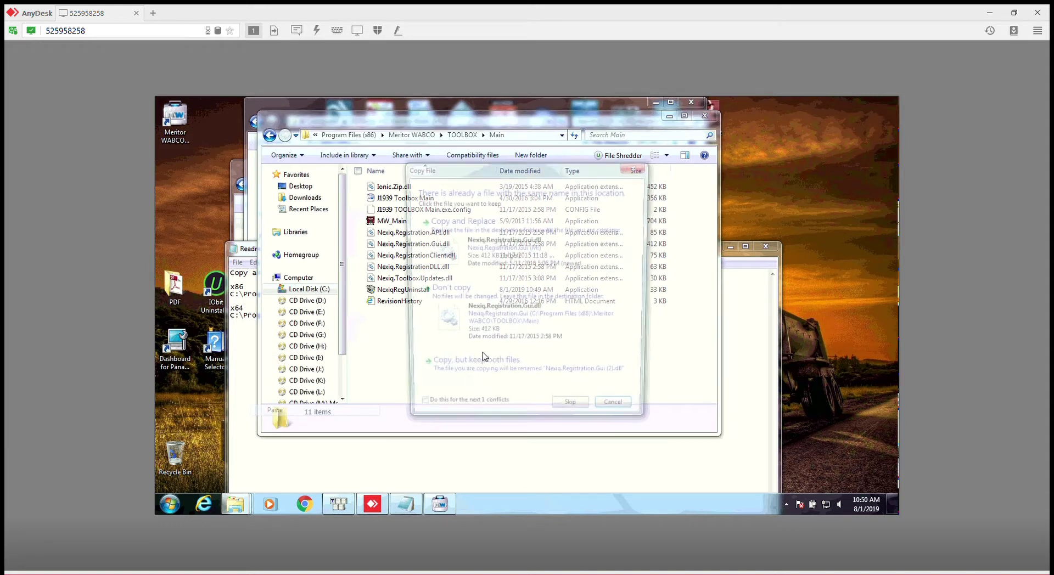
pyautogui.click(492, 244)
pyautogui.click(515, 336)
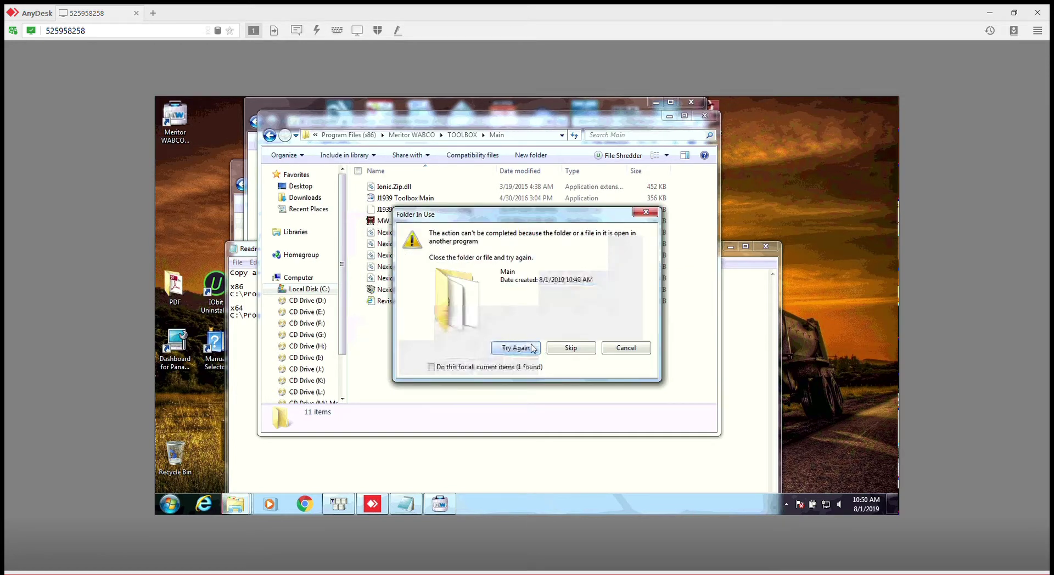
pyautogui.click(579, 350)
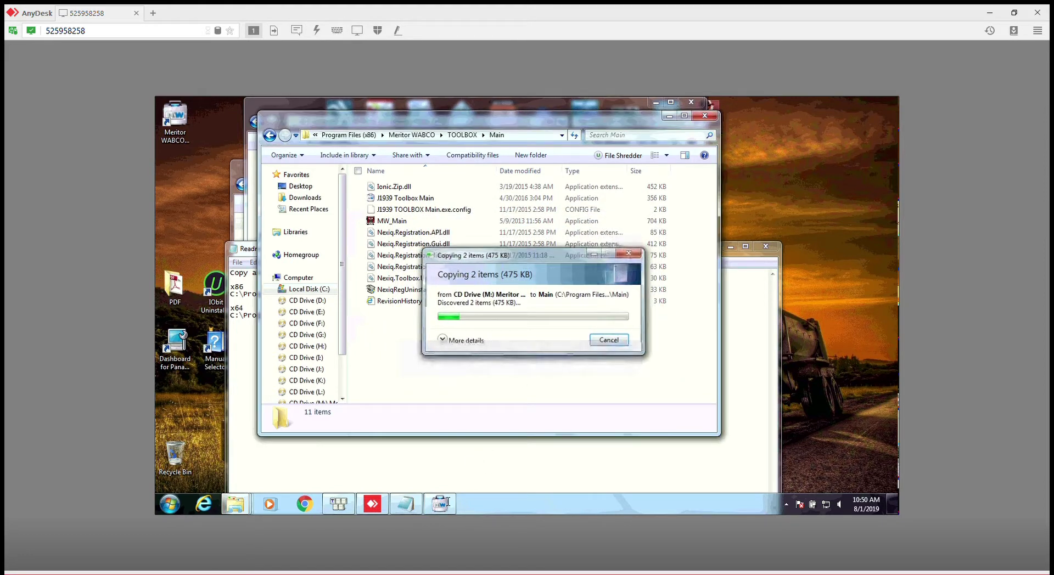
# Step: Close the Meritor WABCO TOOLBOX Registration wizard and confirm quitting the incomplete registration
pyautogui.click(675, 193)
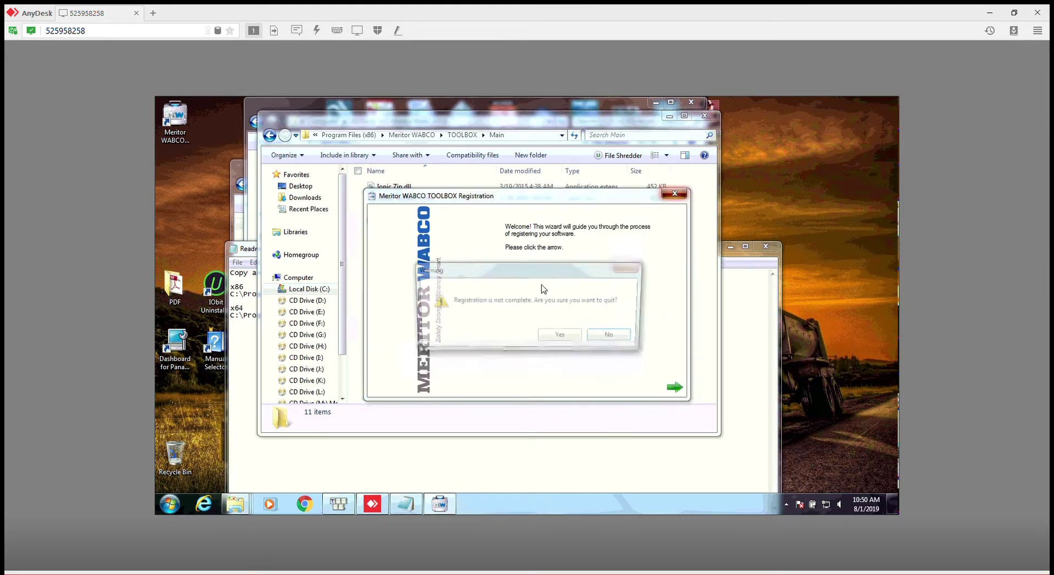
pyautogui.click(560, 334)
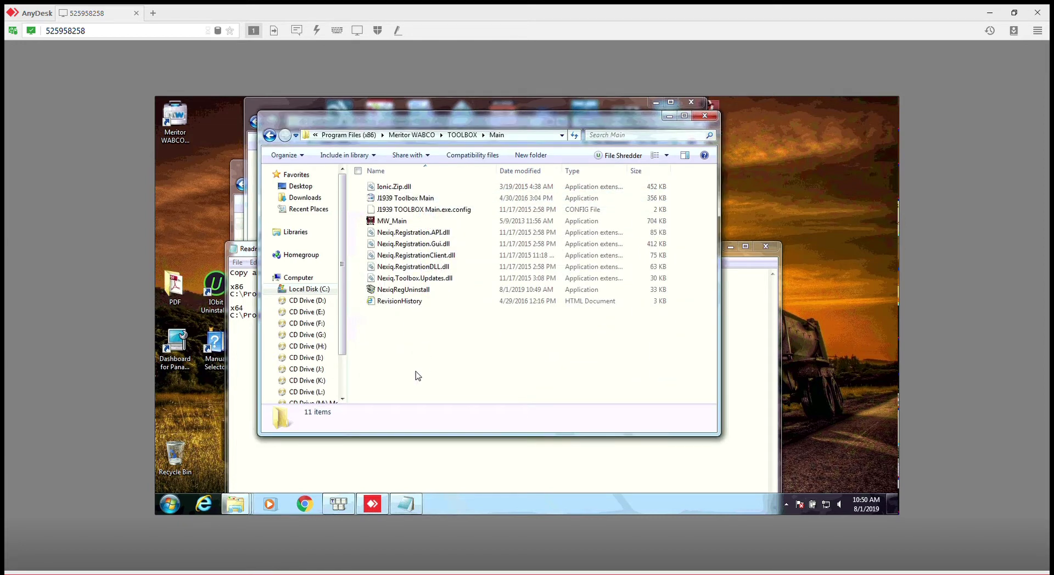
# Step: Paste the copied Nexiq.Registration.Gui.dll and Nexiq.RegistrationDLL.dll into the Main folder, replacing the existing file for all conflicts
pyautogui.rightClick(418, 376)
pyautogui.click(396, 292)
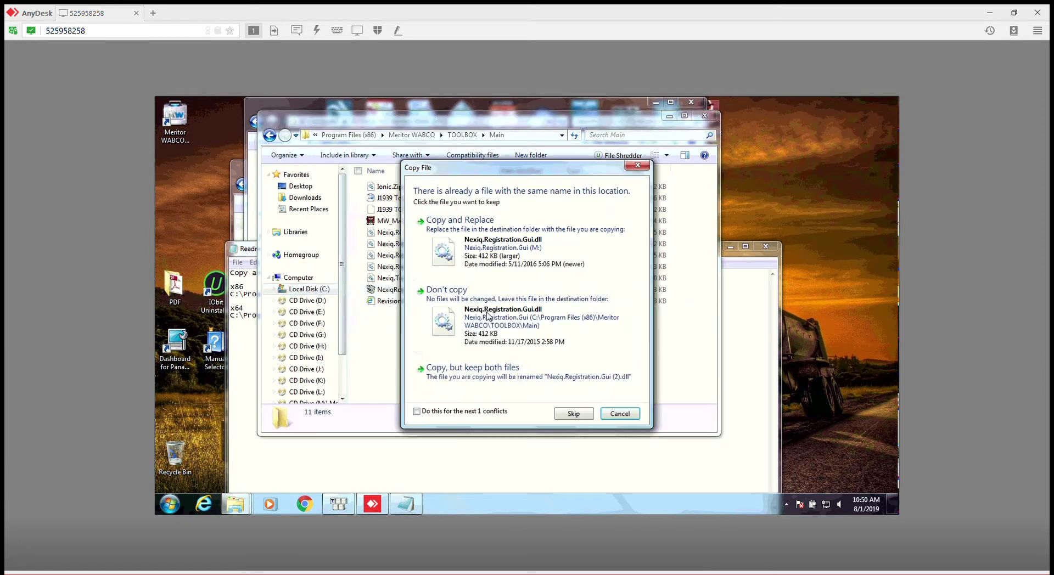
pyautogui.click(454, 411)
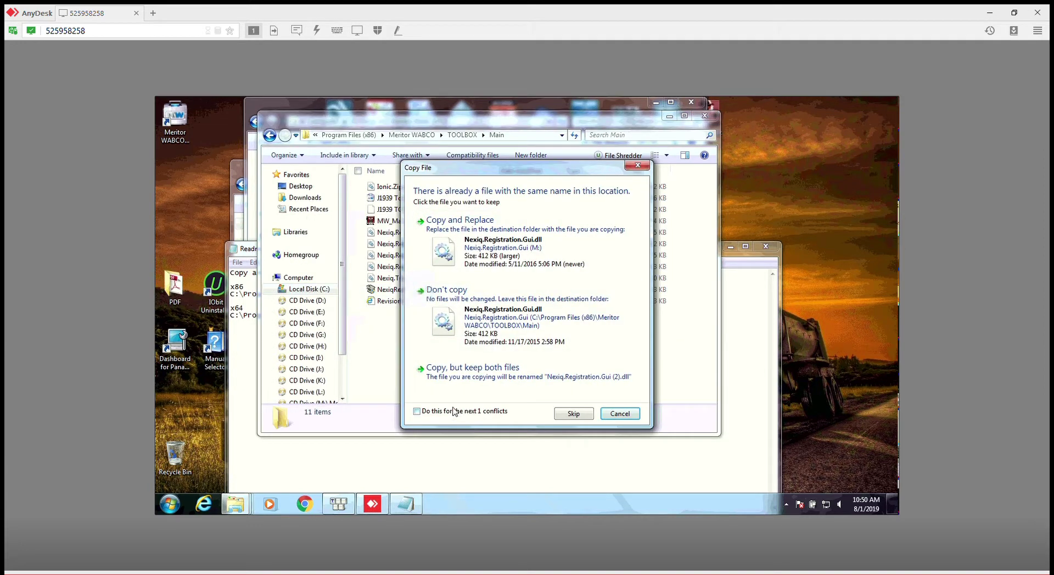
pyautogui.click(481, 249)
pyautogui.click(515, 333)
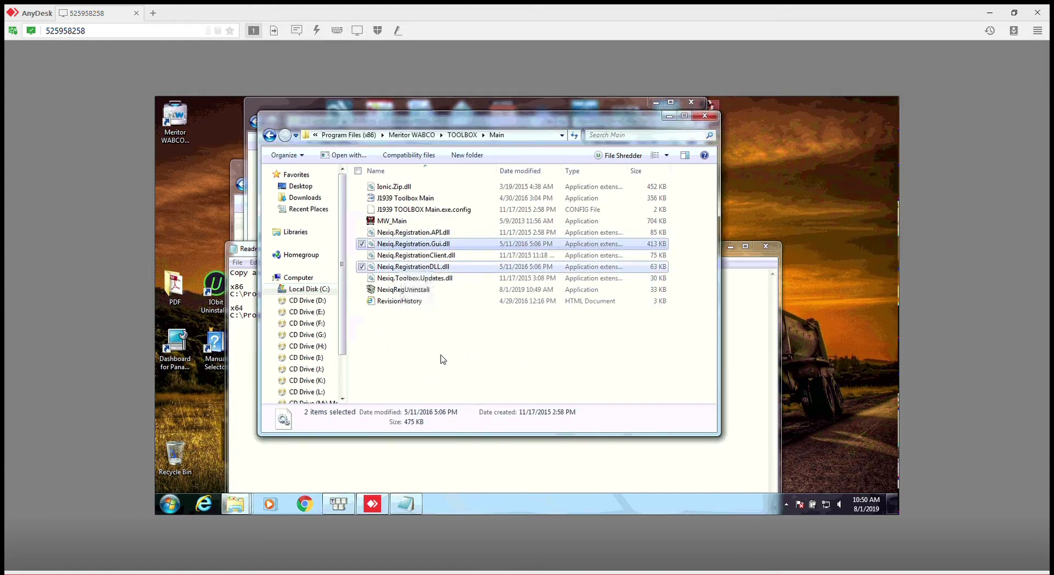
# Step: Close the Main folder, the Readme, the mounted disc and the installer folder windows to return to the desktop
pyautogui.click(704, 116)
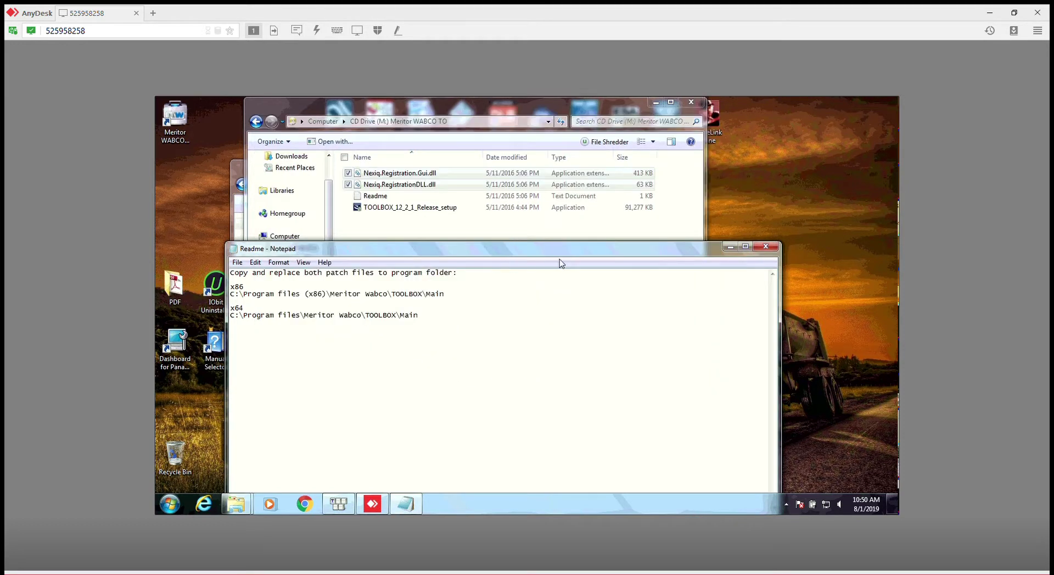
pyautogui.click(765, 248)
pyautogui.click(691, 102)
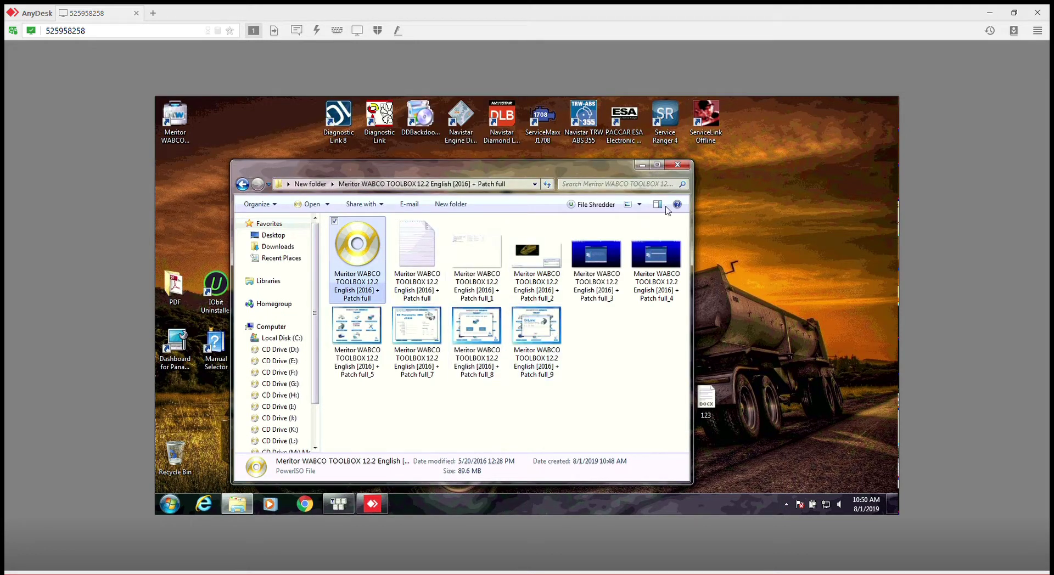
pyautogui.hotkey('alt', 'F4')
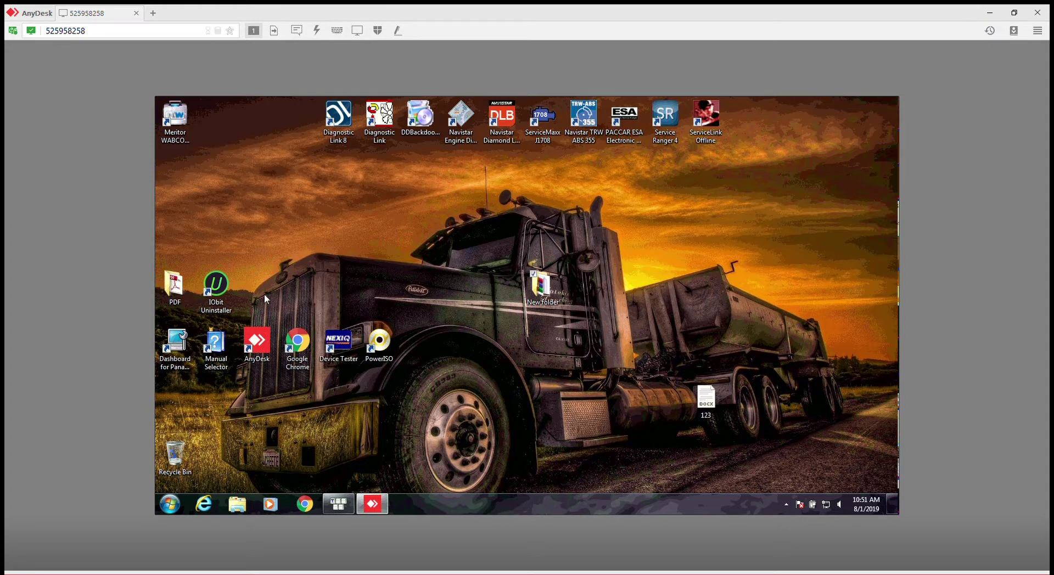
# Step: Launch Meritor WABCO TOOLBOX from the desktop, check that the OnLane LDW module opens, and close the module
pyautogui.doubleClick(175, 122)
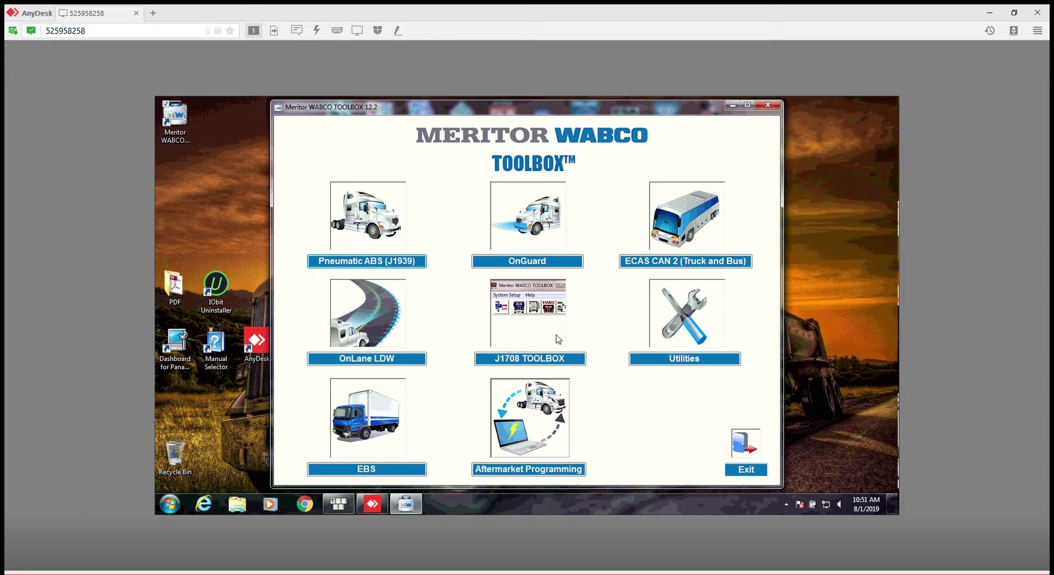
pyautogui.click(366, 336)
pyautogui.click(613, 328)
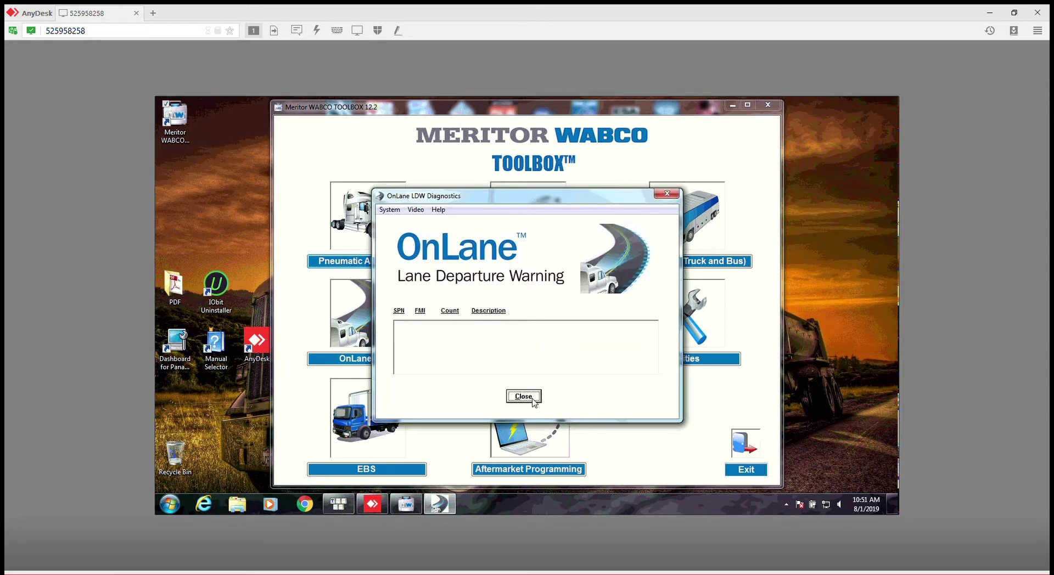
pyautogui.click(531, 400)
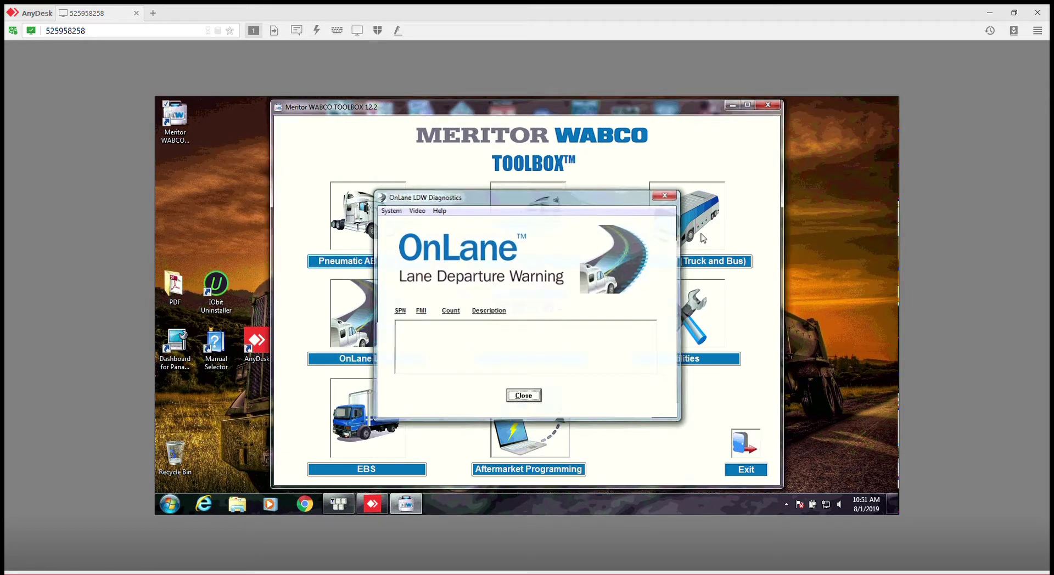
# Step: Check that the Pneumatic ABS (J1939) and ECAS CAN 2 (Truck and Bus) modules open, closing each one after viewing it
pyautogui.click(369, 211)
pyautogui.click(597, 332)
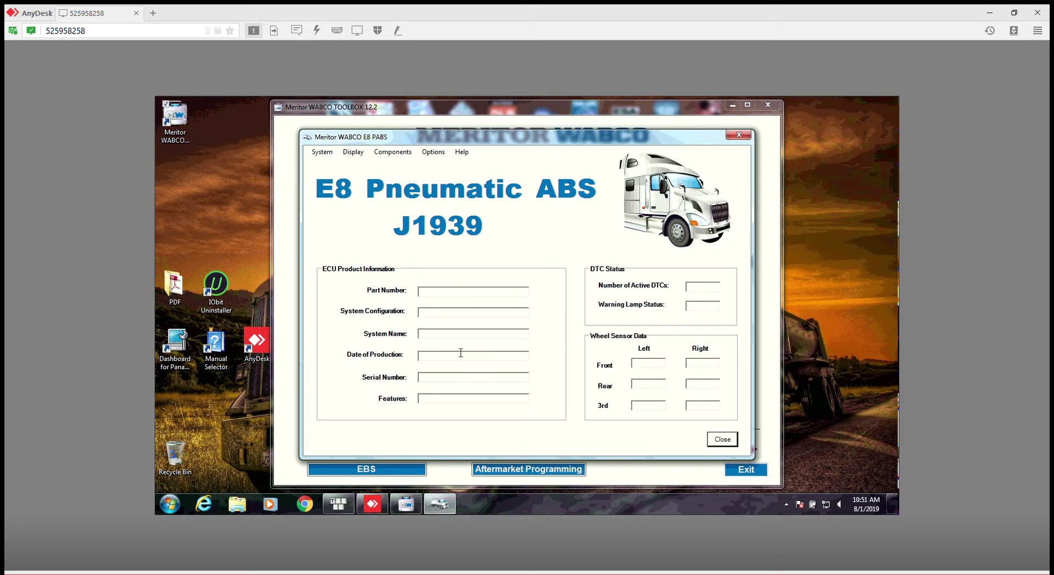
pyautogui.click(739, 134)
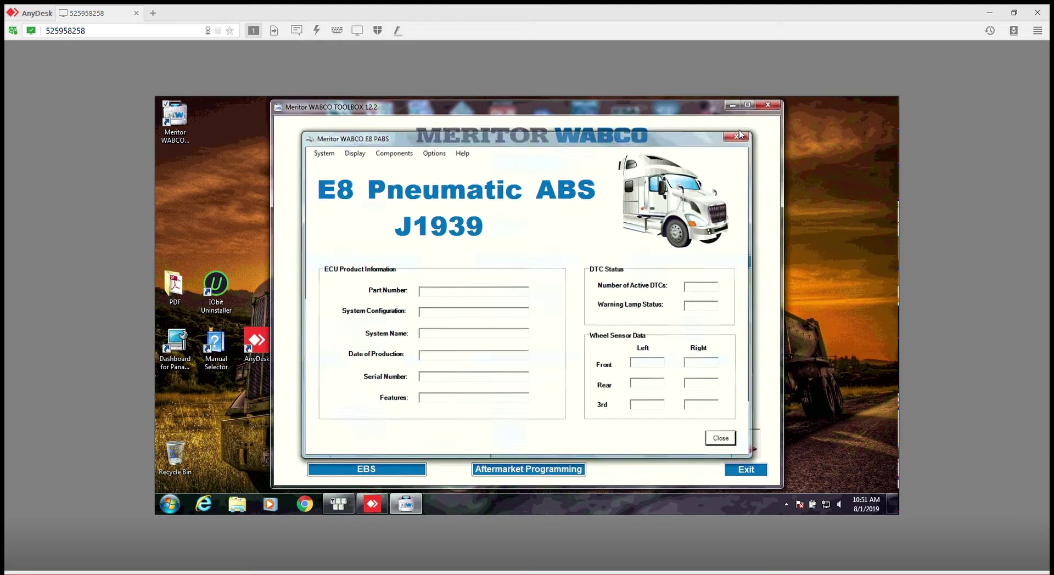
pyautogui.click(685, 218)
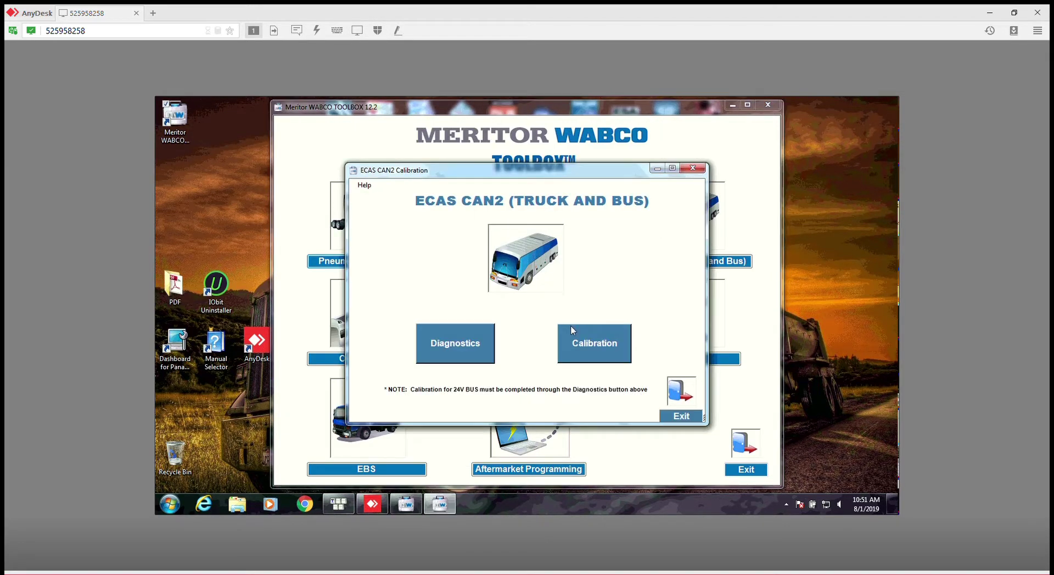
pyautogui.click(695, 419)
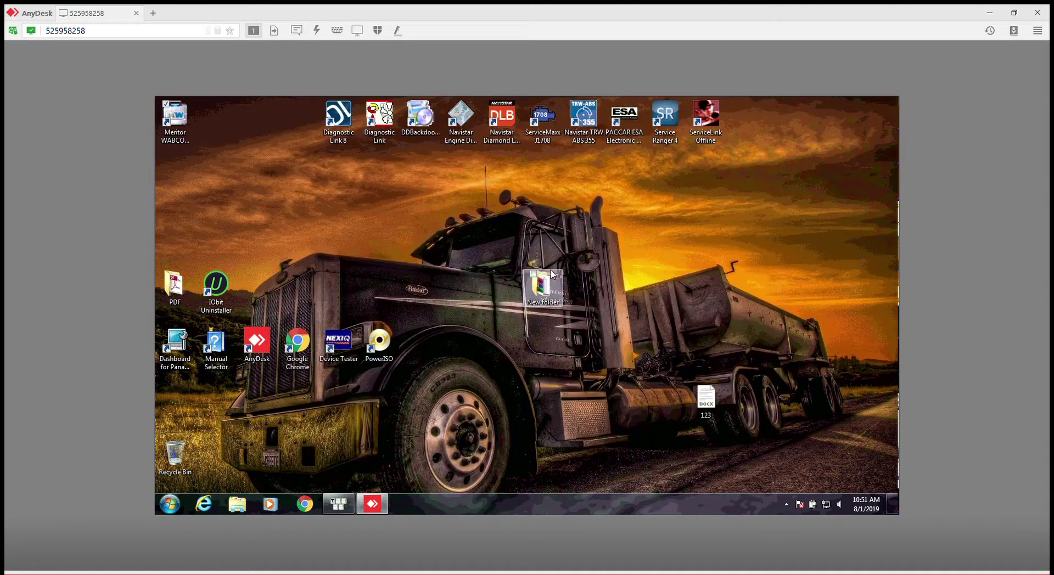
# Step: Relaunch Meritor WABCO TOOLBOX, open the EBS module past the adapter message, and close the module
pyautogui.doubleClick(179, 124)
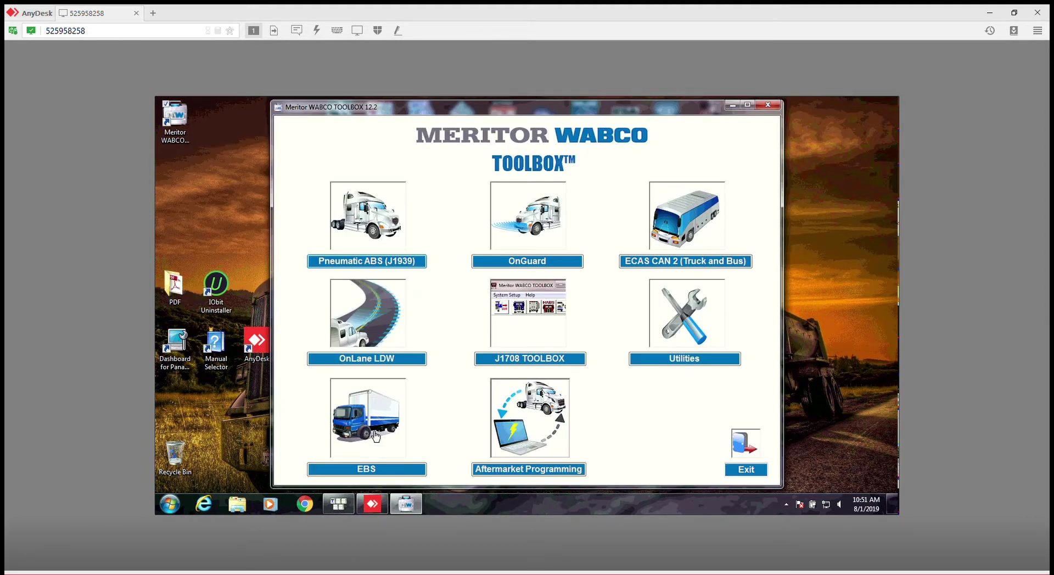
pyautogui.click(378, 442)
pyautogui.click(594, 334)
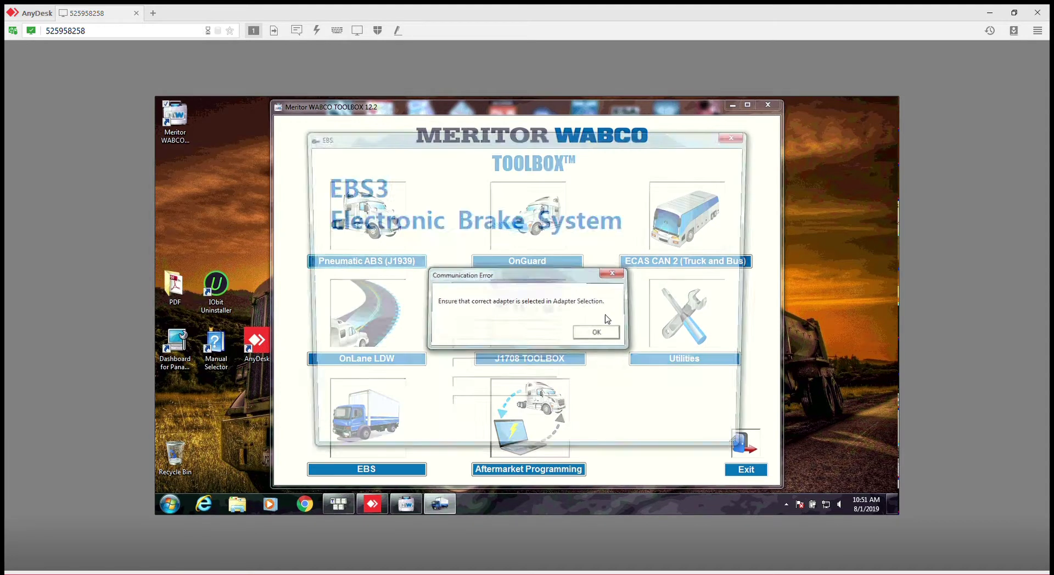
pyautogui.click(723, 439)
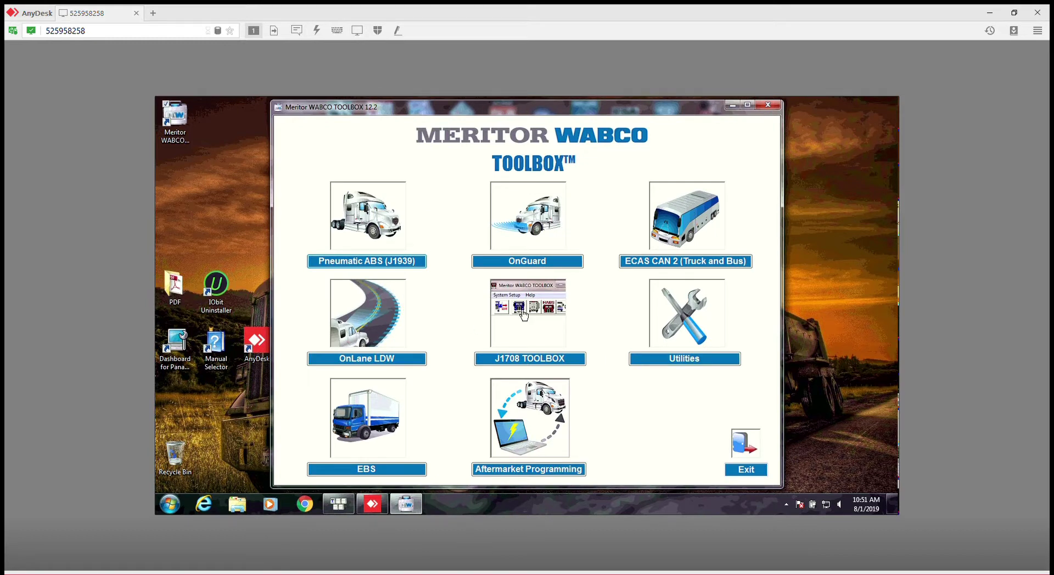
# Step: Open the OnGuard module, dismissing the adapter message, view its main window, and close it
pyautogui.click(543, 231)
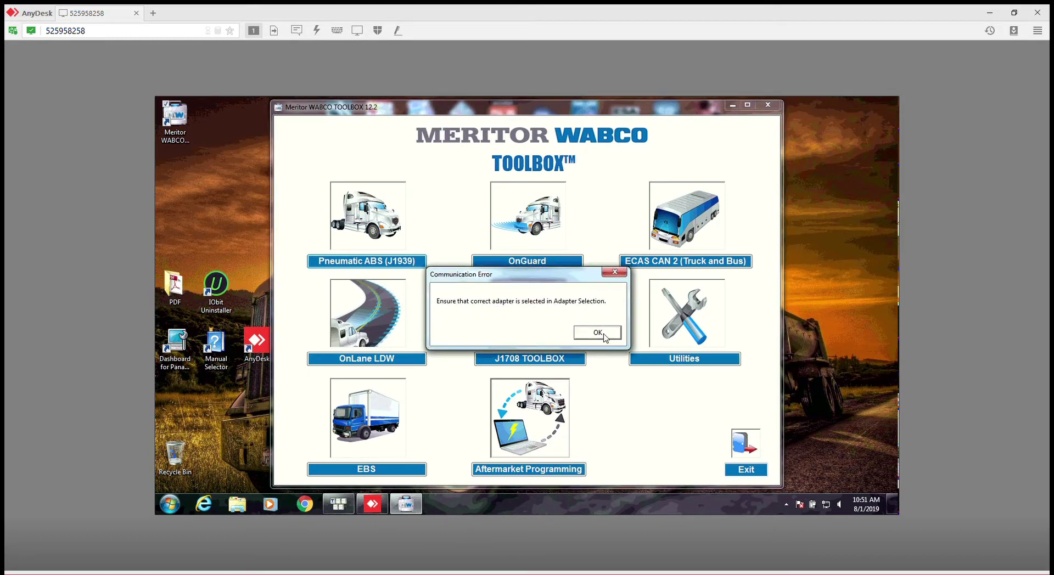
pyautogui.click(597, 333)
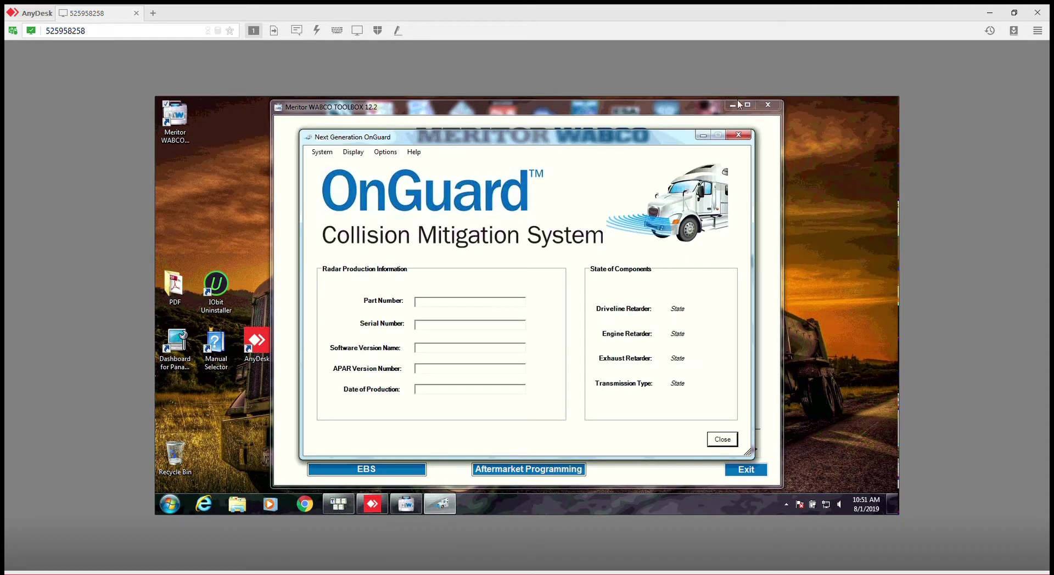
pyautogui.click(739, 134)
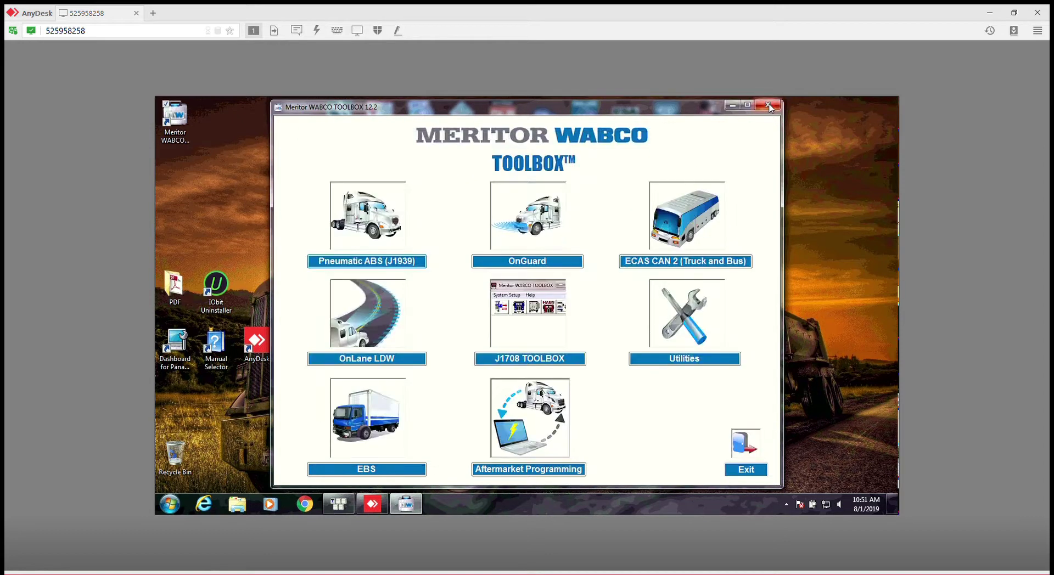